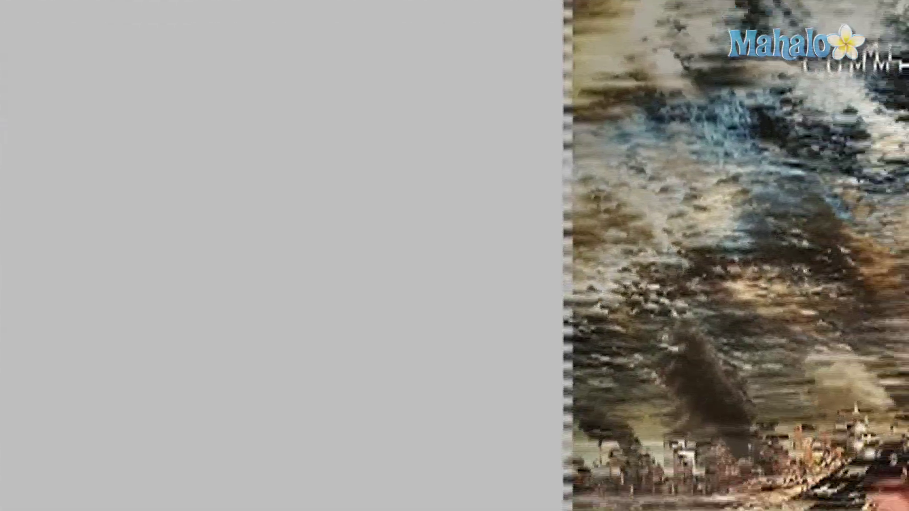
Step: Create a poster-wide paragraph text box with its top edge just under the FREEZERBURN title
drag(59, 369, 844, 503)
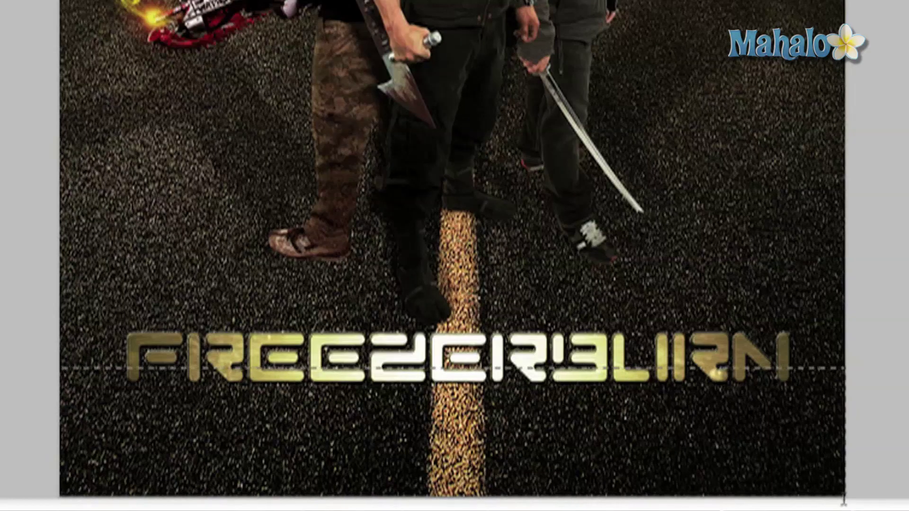
key(ctrl+t)
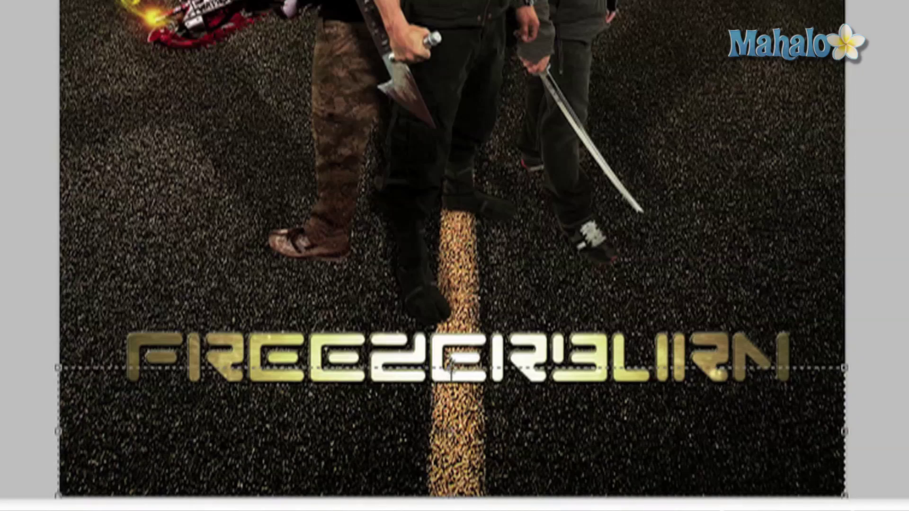
drag(756, 355, 757, 384)
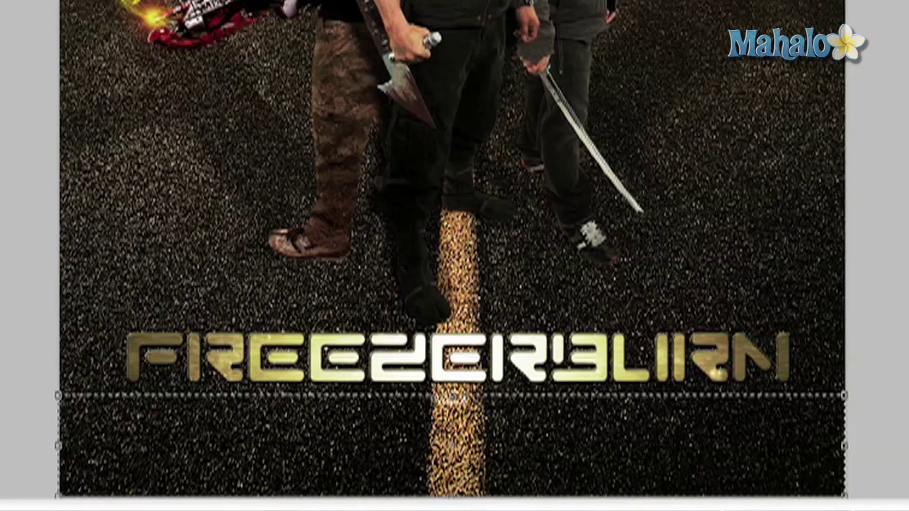
Step: Type the first credit line, ending in PRODUCTION, into the new text box
text(coming soon)
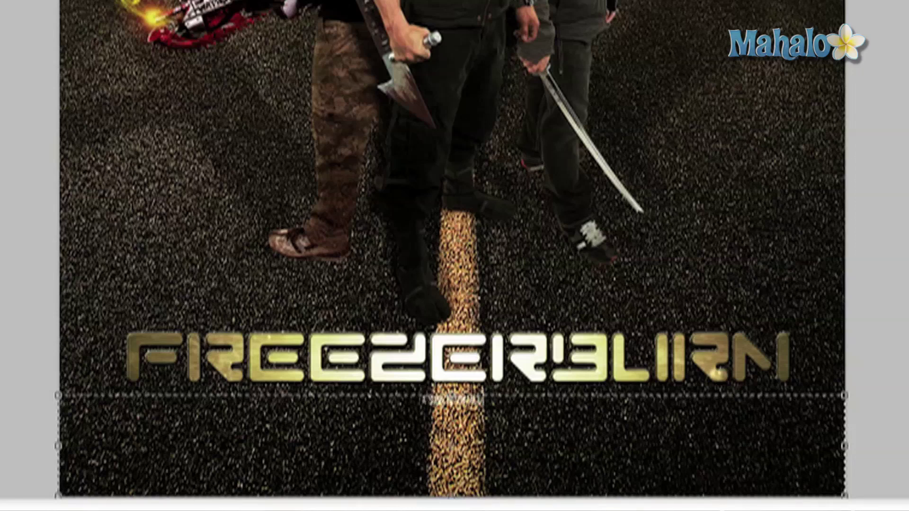
text( PRODUCT)
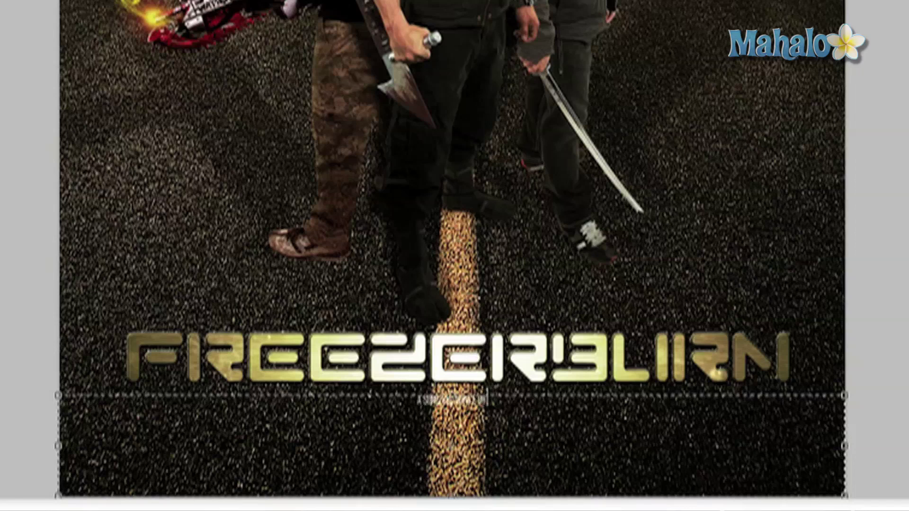
text(IO)
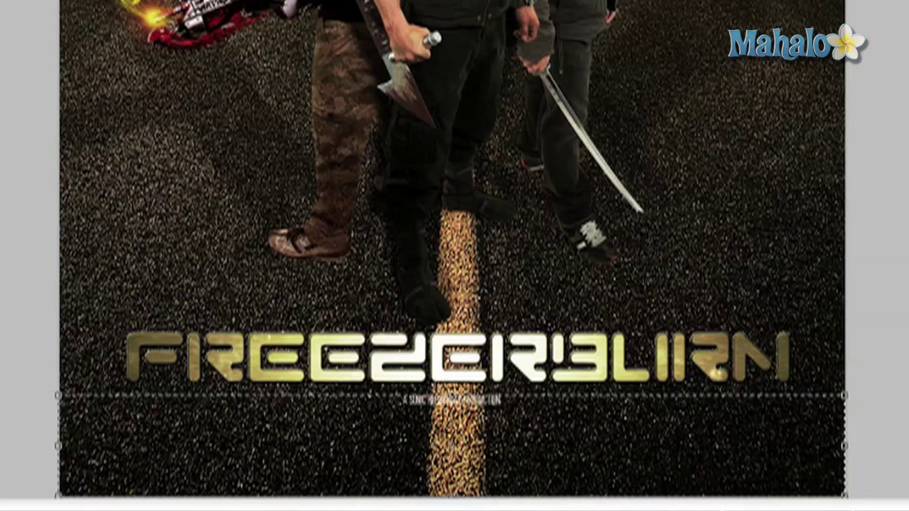
text(N)
Step: Select all the credit text, bump its font size up a step, and commit
key(ctrl+a)
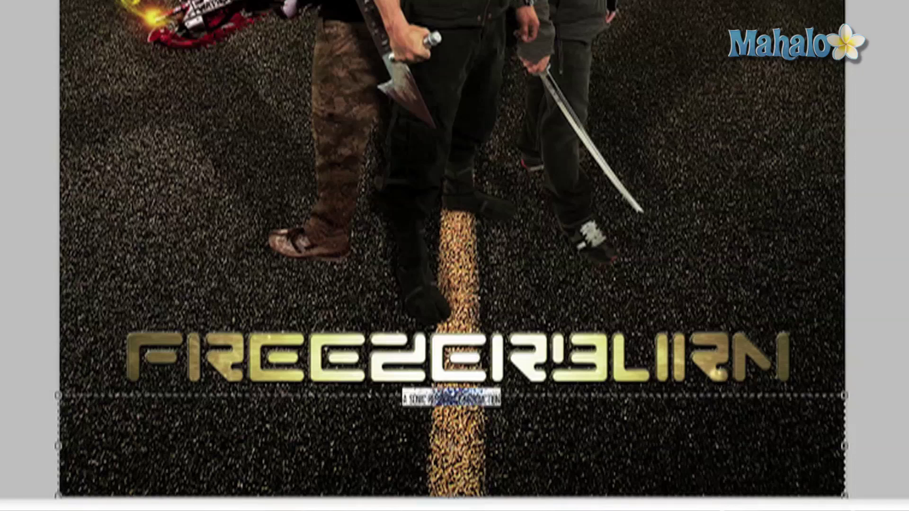
key(ctrl+shift+period)
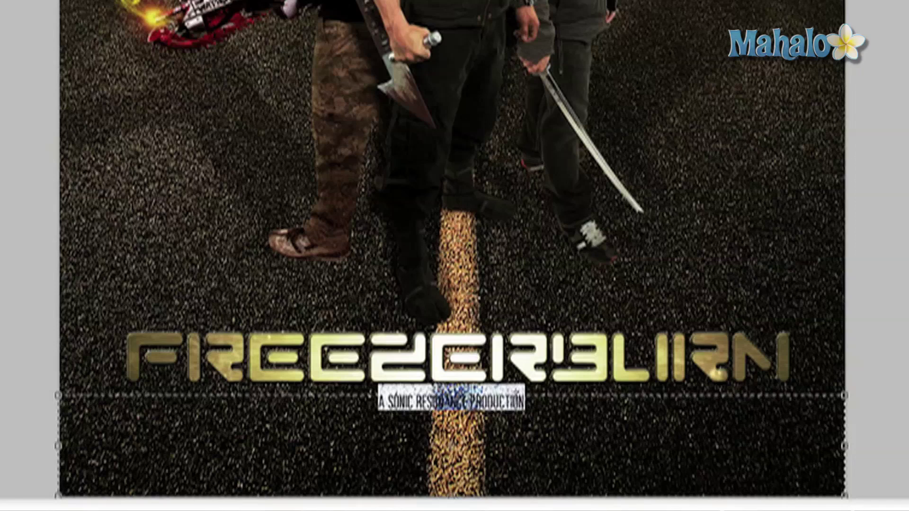
key(ctrl+Return)
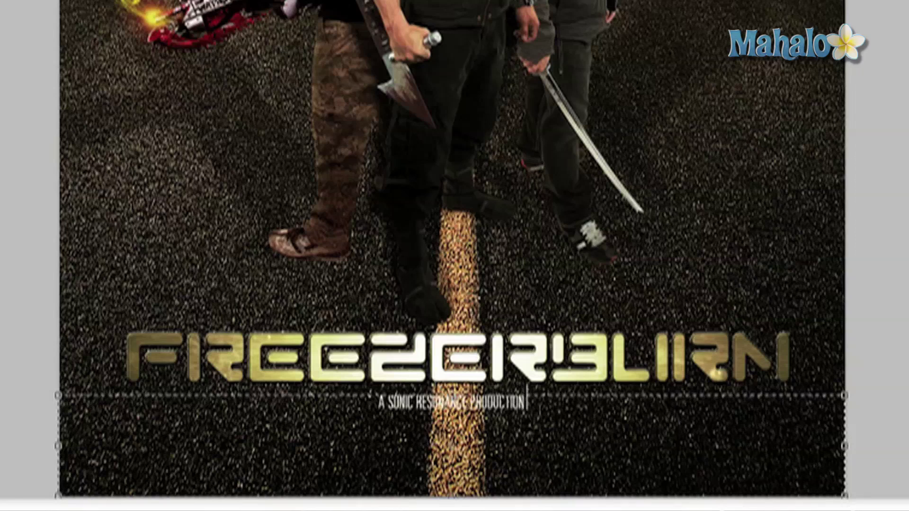
Step: Append the director's 'A … FILM' credit after PRODUCTION, correcting the final letter
text(A)
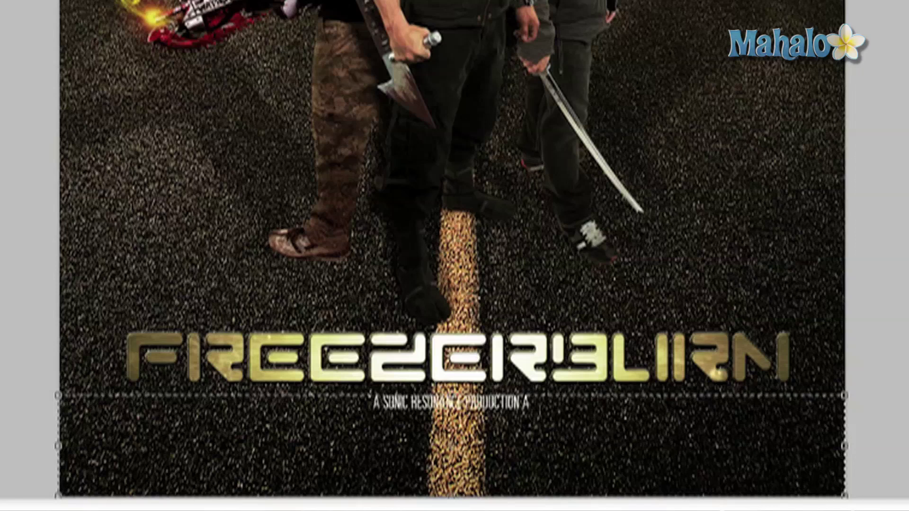
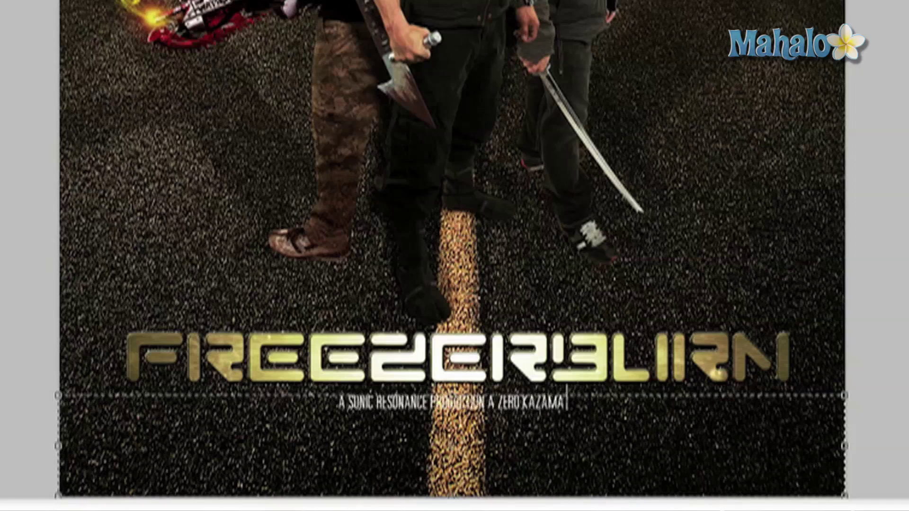
text( FILM)
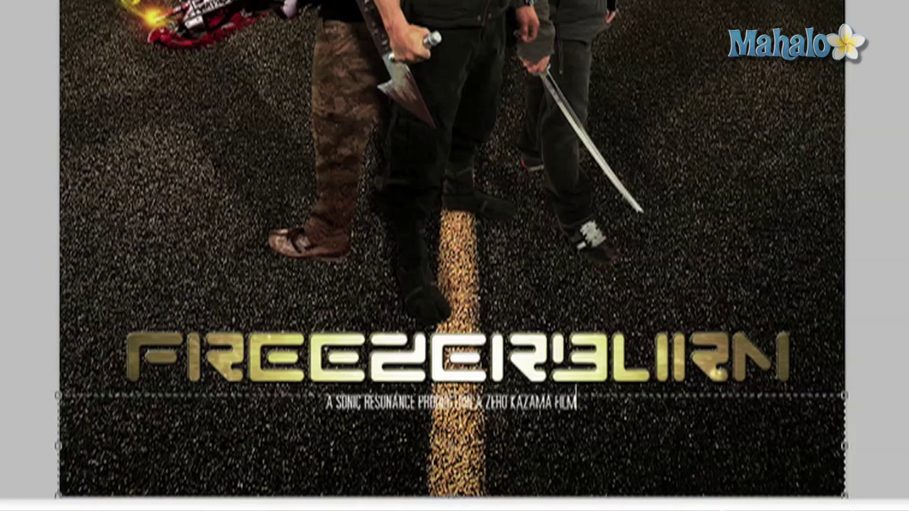
key(BackSpace)
text(M)
key(BackSpace)
text(M)
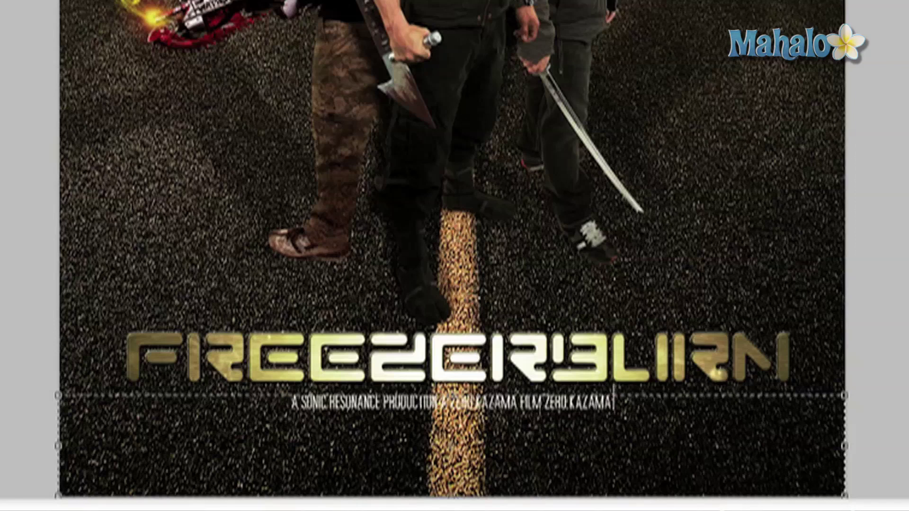
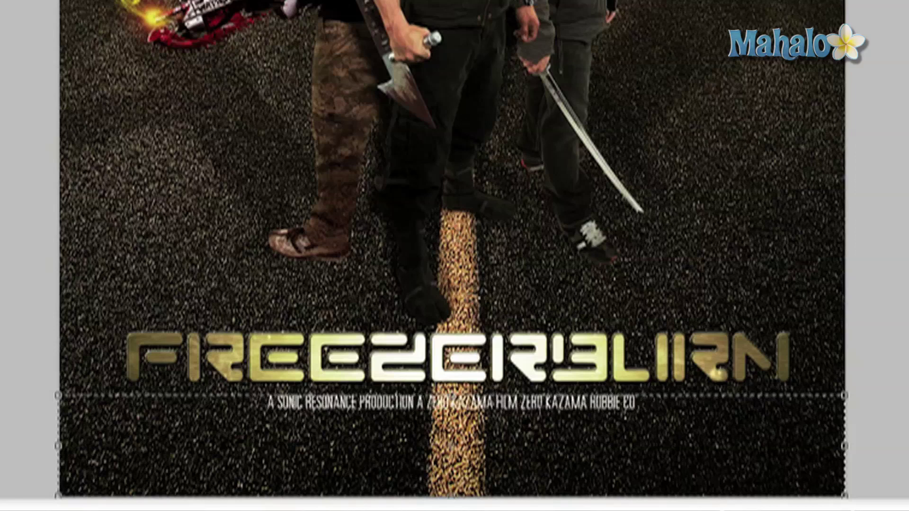
Step: Add the cast members' names and end the line with "FREEZERBURN" in quotes
text(RBETT)
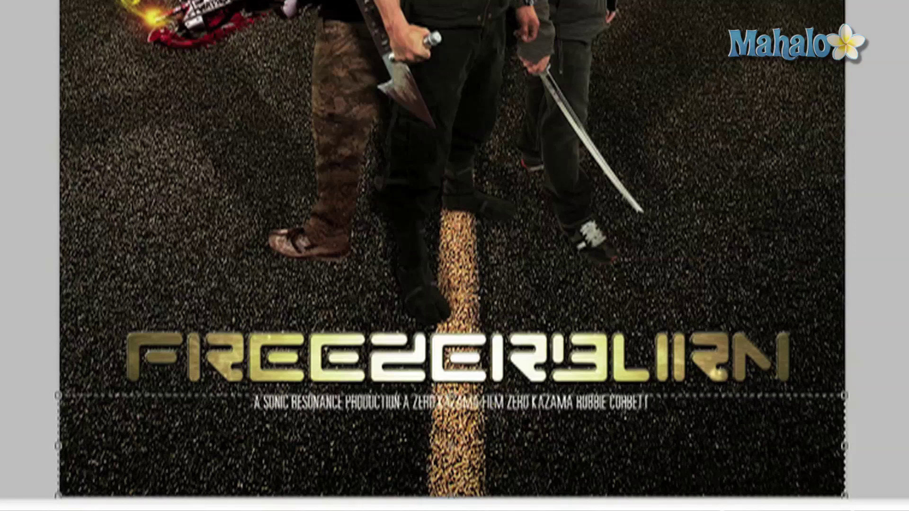
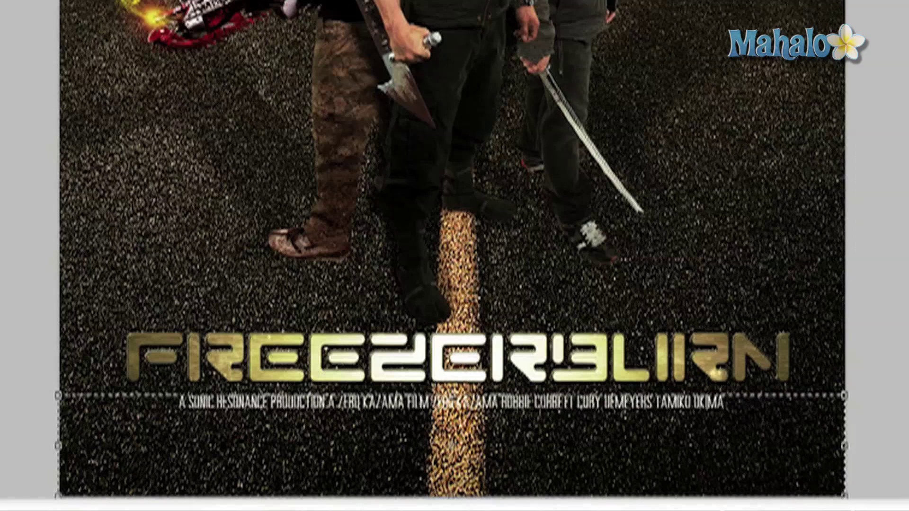
key(ctrl+Return)
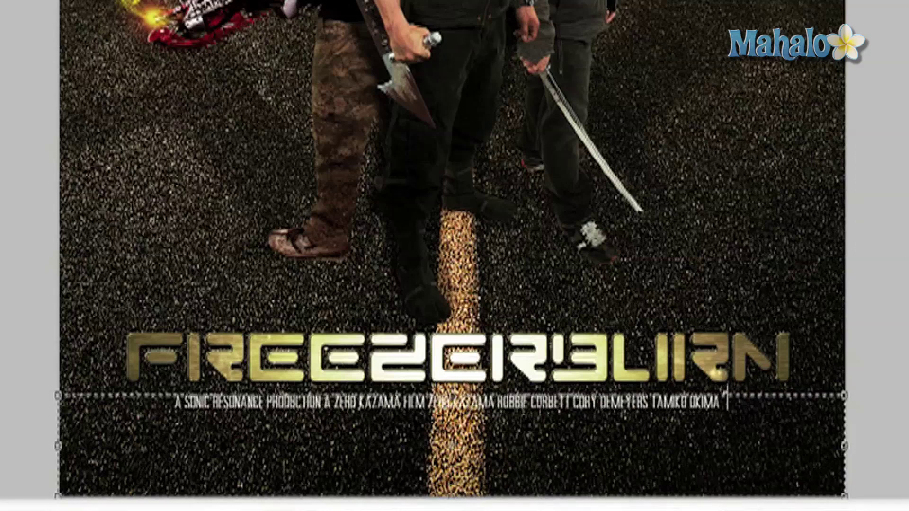
text(FREEZERBU)
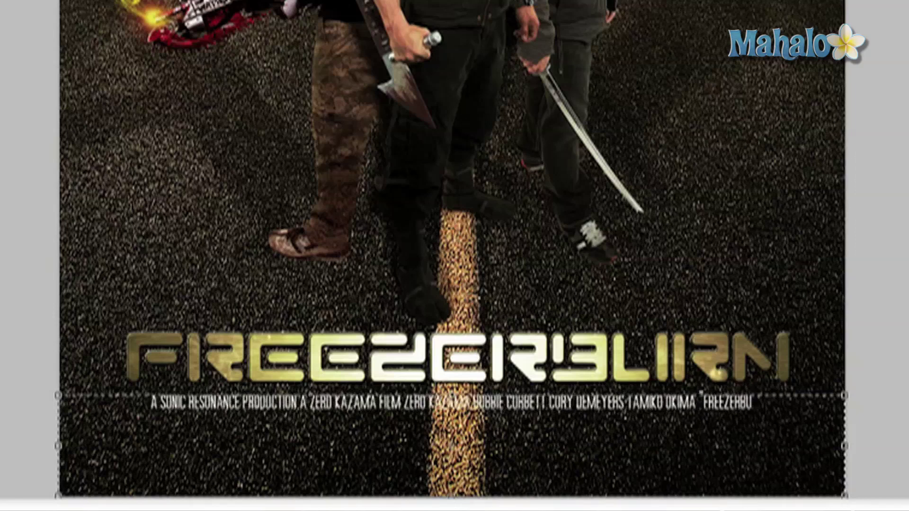
text(RN")
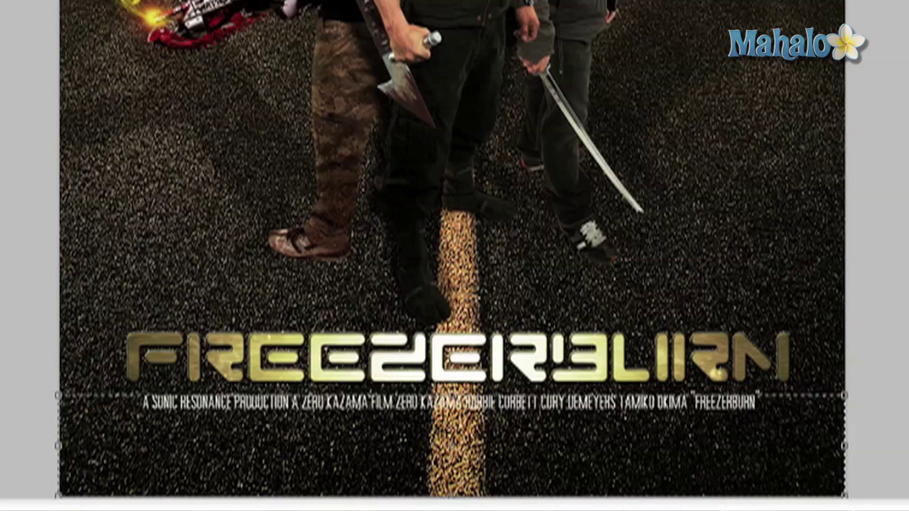
Step: Type the CASTING DIRECTOR credit with its name, then the PRODUCTION DESIGNER label, fixing its ending
text(CASTING DIRECTO)
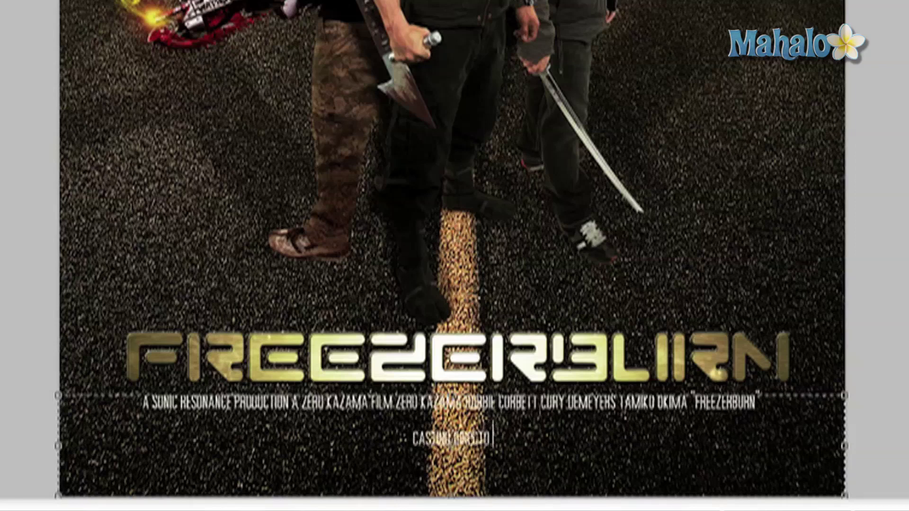
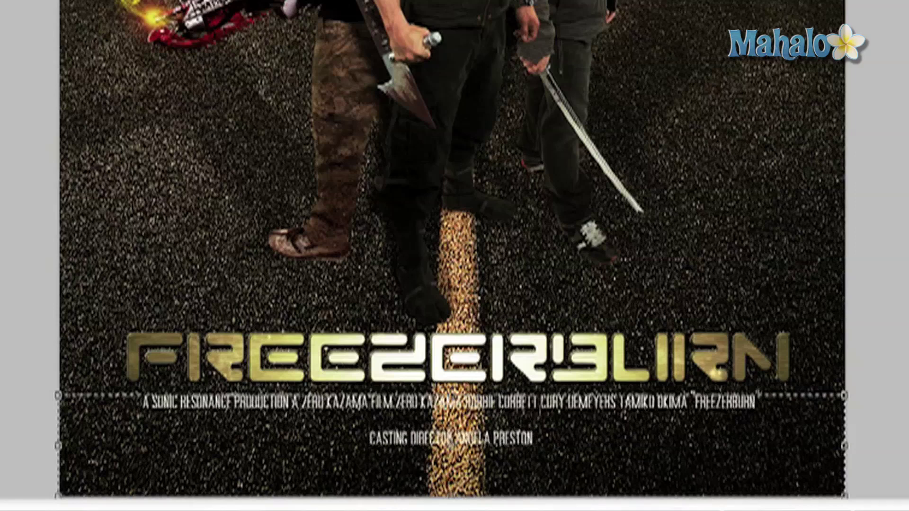
text( PRODUC)
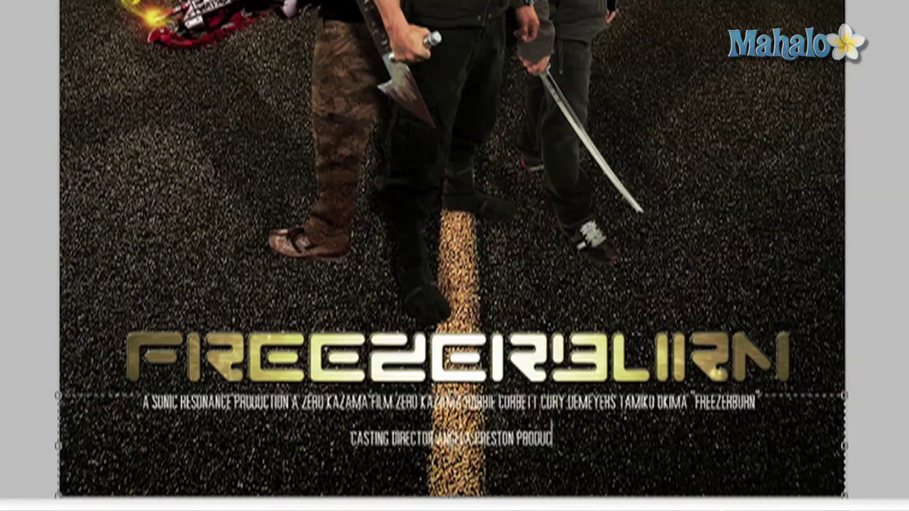
text(TION DES)
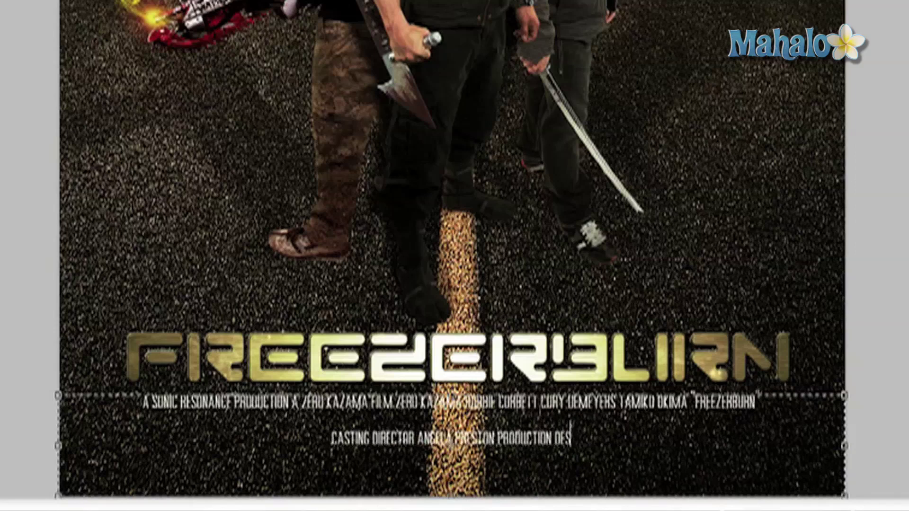
text(IGNER)
key(BackSpace)
key(BackSpace)
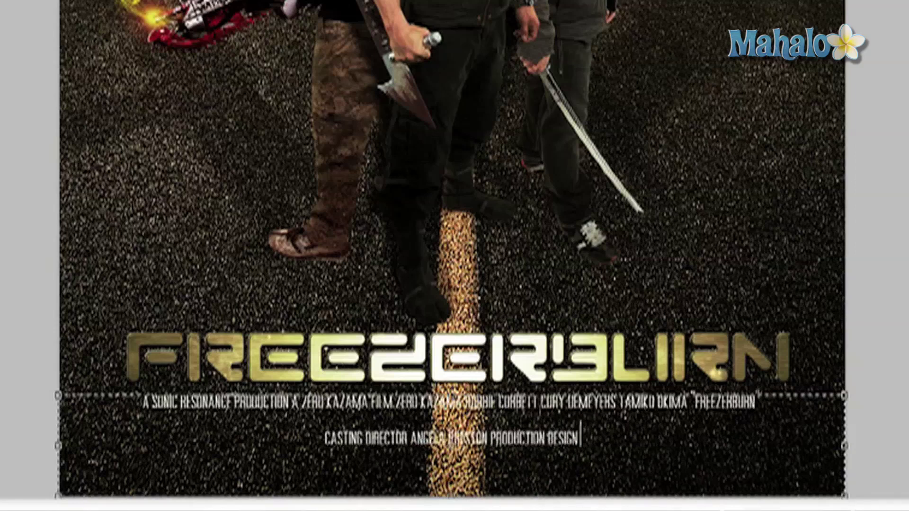
text(ER)
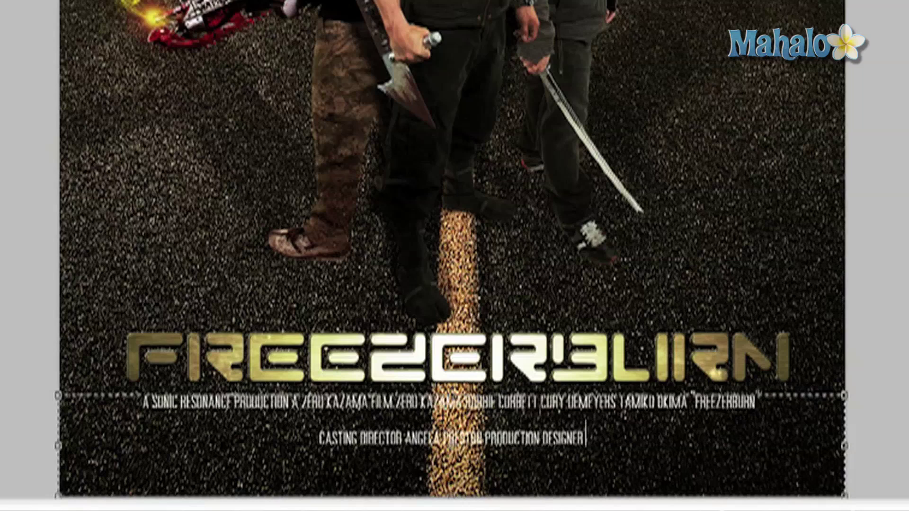
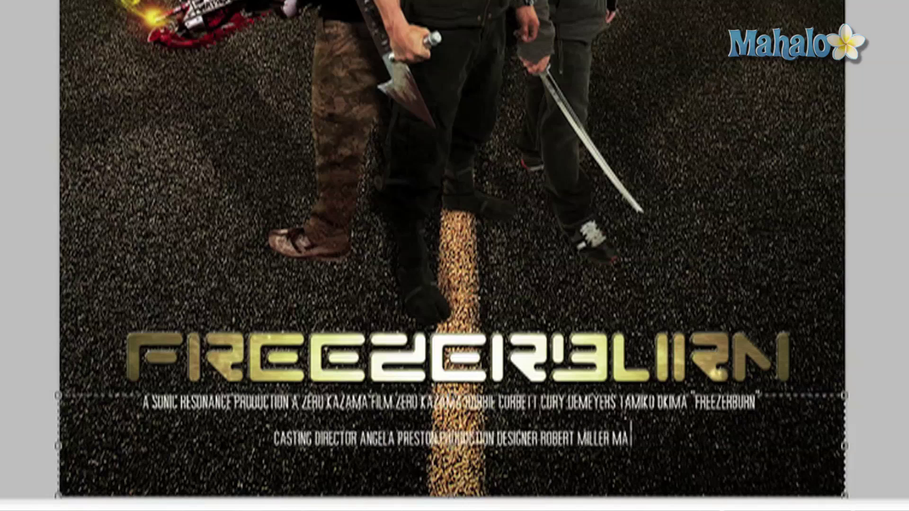
Step: Add the production designer's name and the MAKE-UP EFFECTS credit with its artist's name
text(KE-UP EFFECTS)
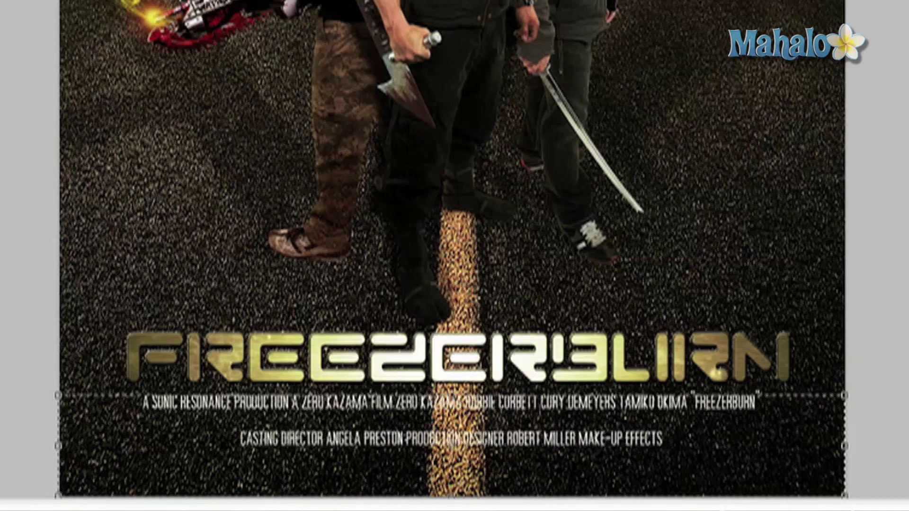
text( STAN WO)
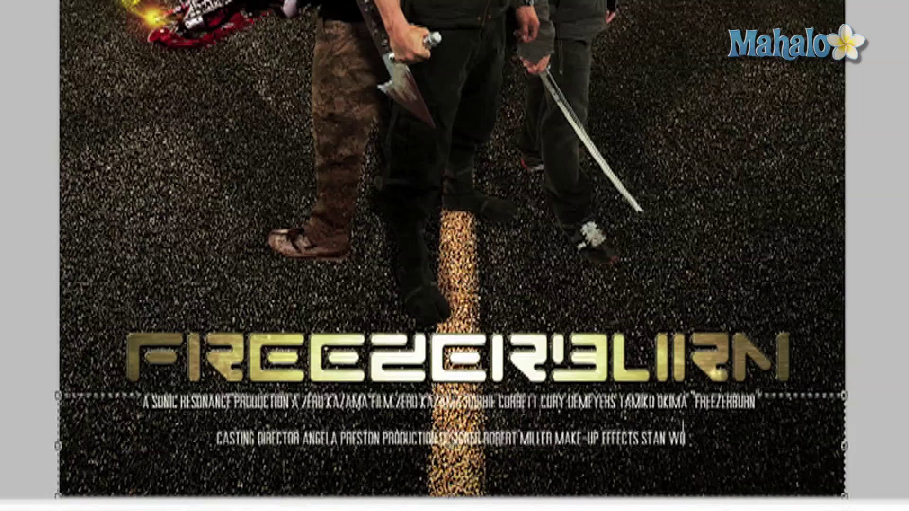
key(BackSpace)
text(INSTON)
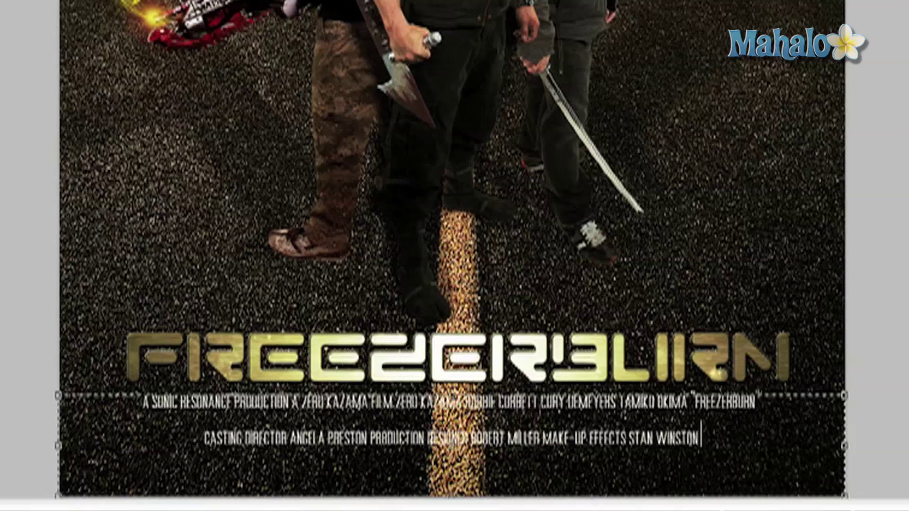
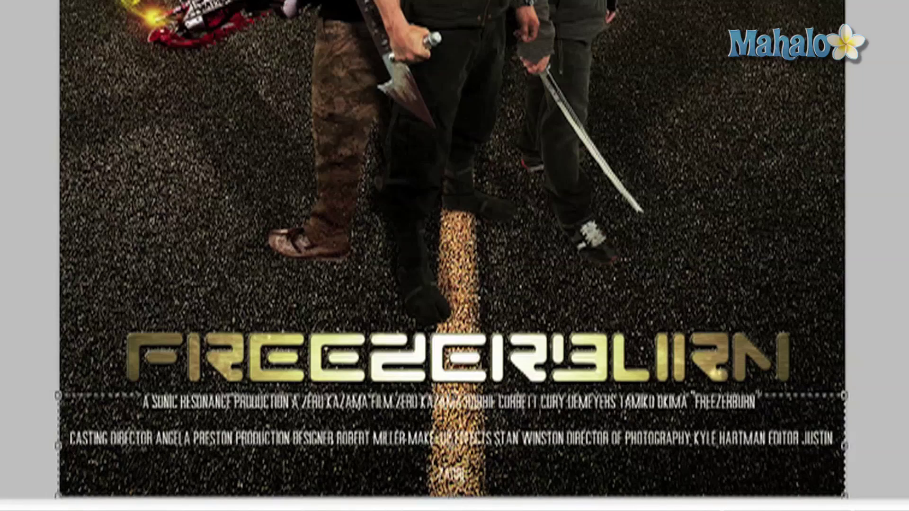
Step: Add the director of photography, editor, visual effects and WRITTEN AND DIRECTED BY credits, each with its person's name
text( VIS)
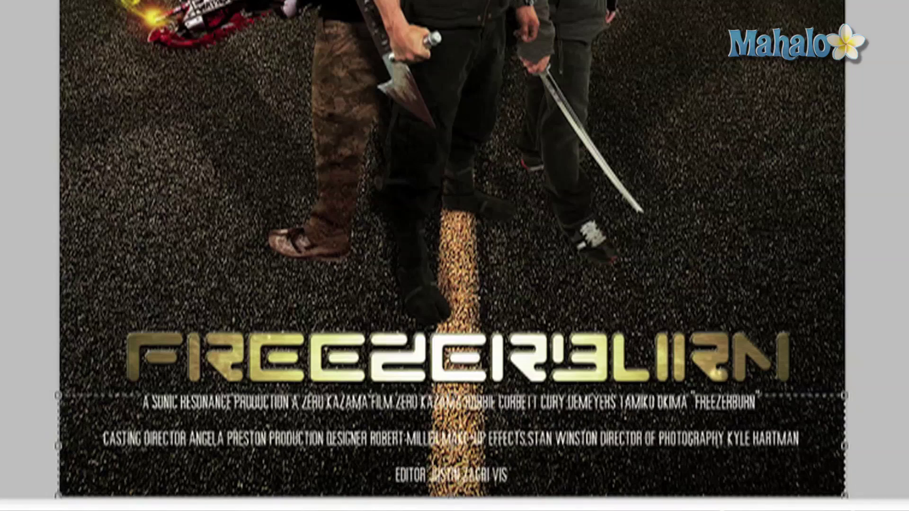
text(UAL EFFE)
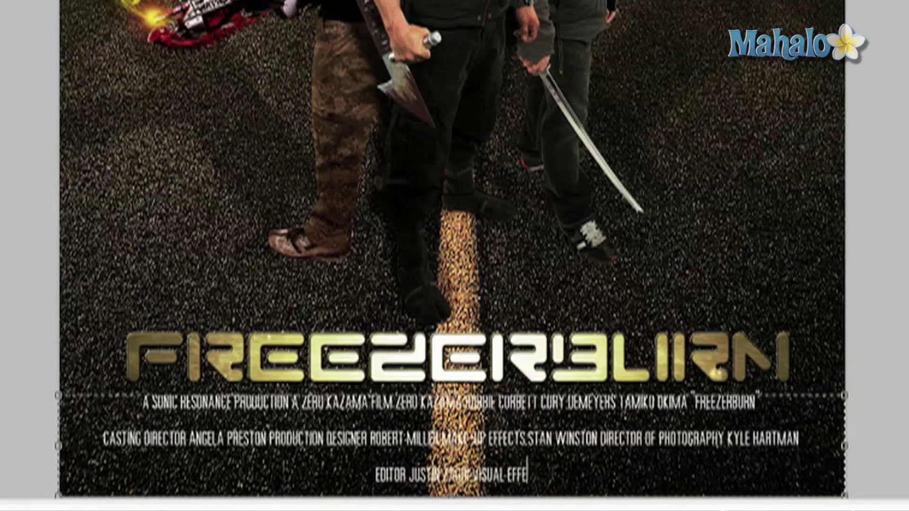
text(CTS)
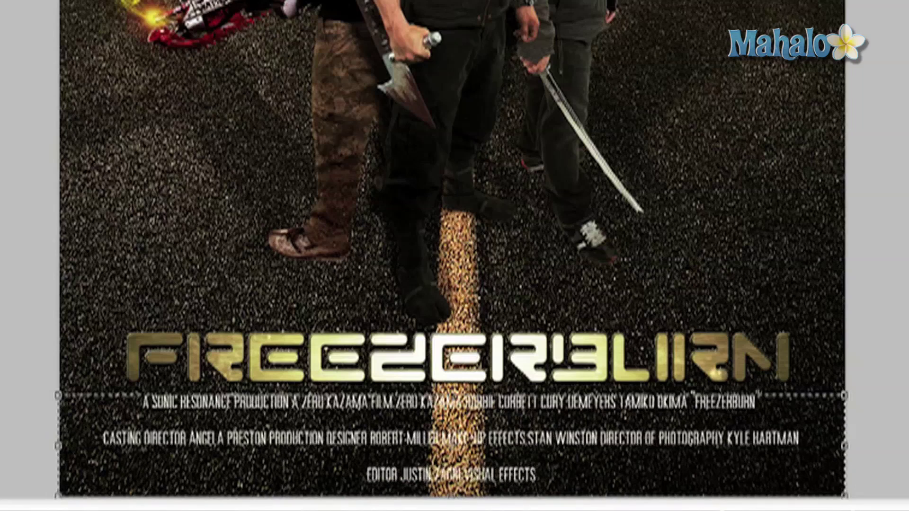
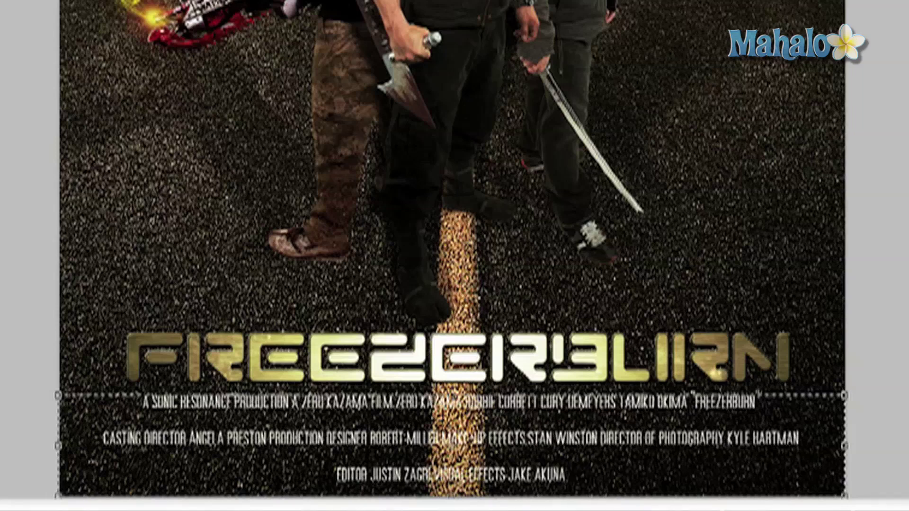
text( WRITTE)
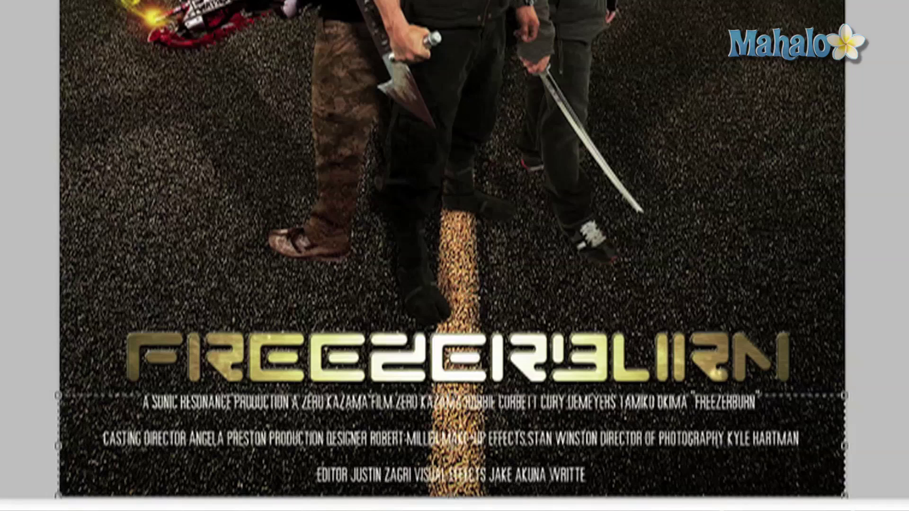
text(N AND DI)
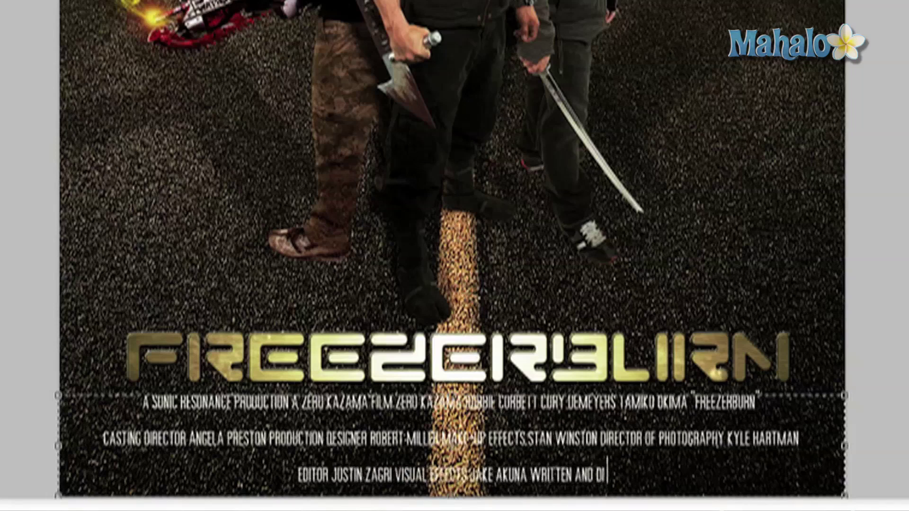
text(RECTED BY )
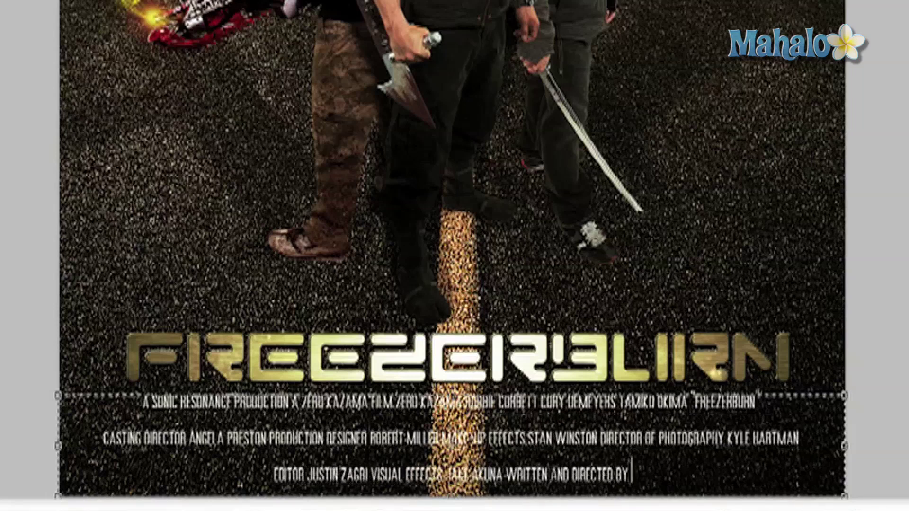
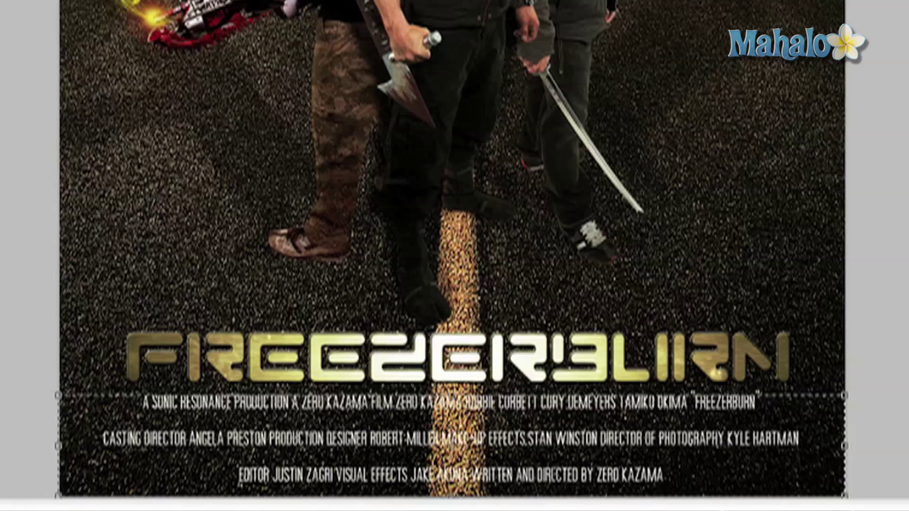
Step: Re-paste the writer-director's name after DIRECTED BY, select the visual effects name, and commit the credits text
drag(665, 473, 595, 474)
key(ctrl+c)
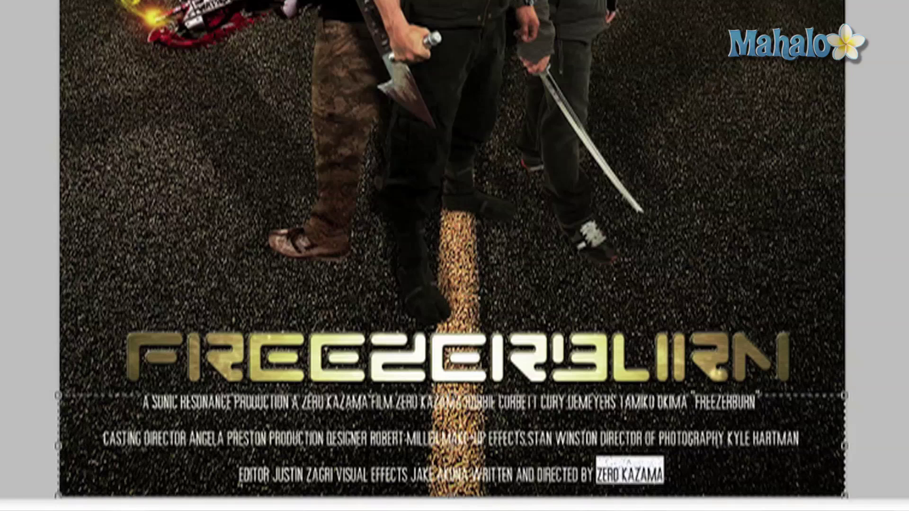
key(BackSpace)
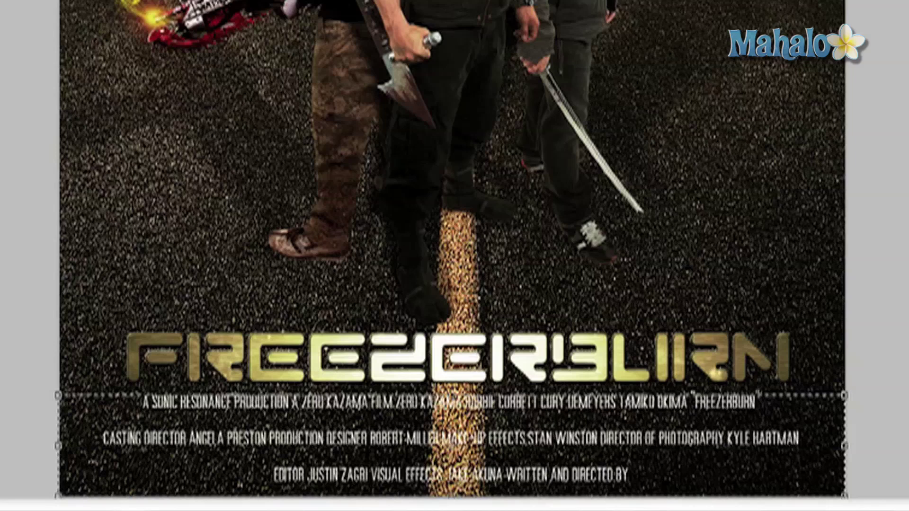
key(ctrl+v)
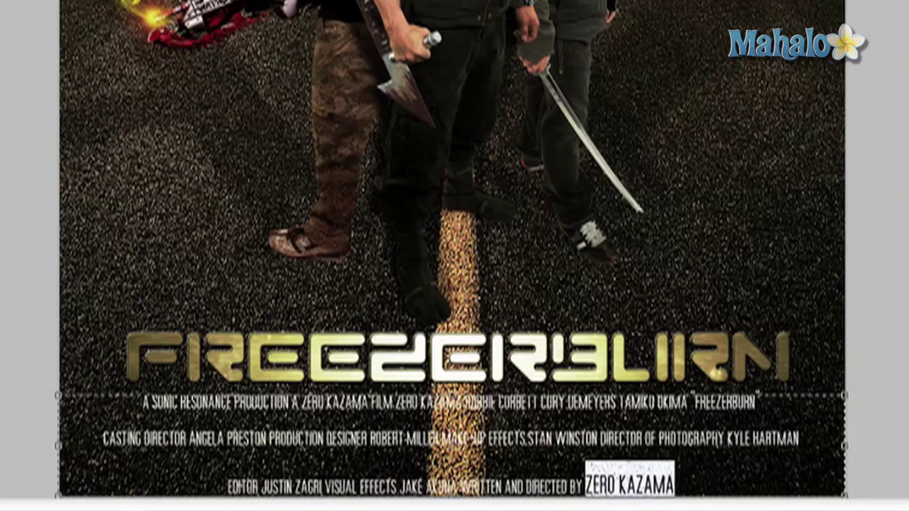
click(570, 486)
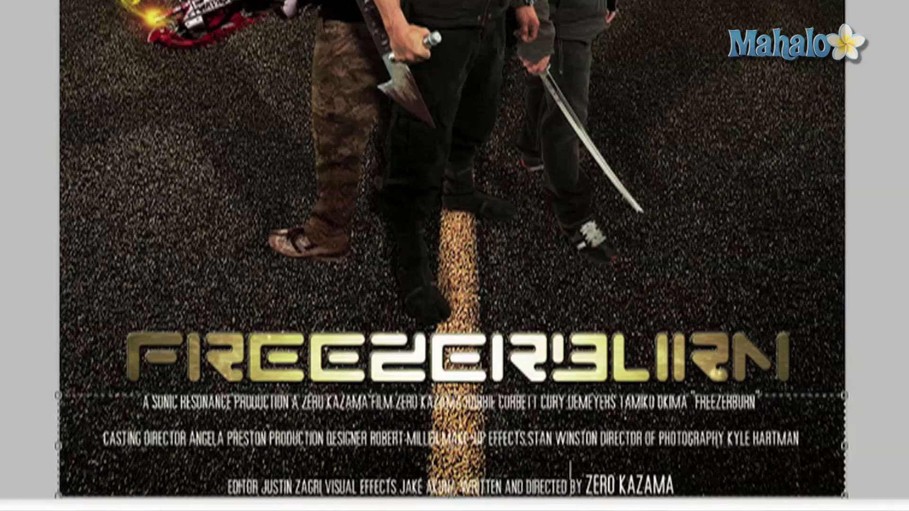
drag(458, 486, 401, 485)
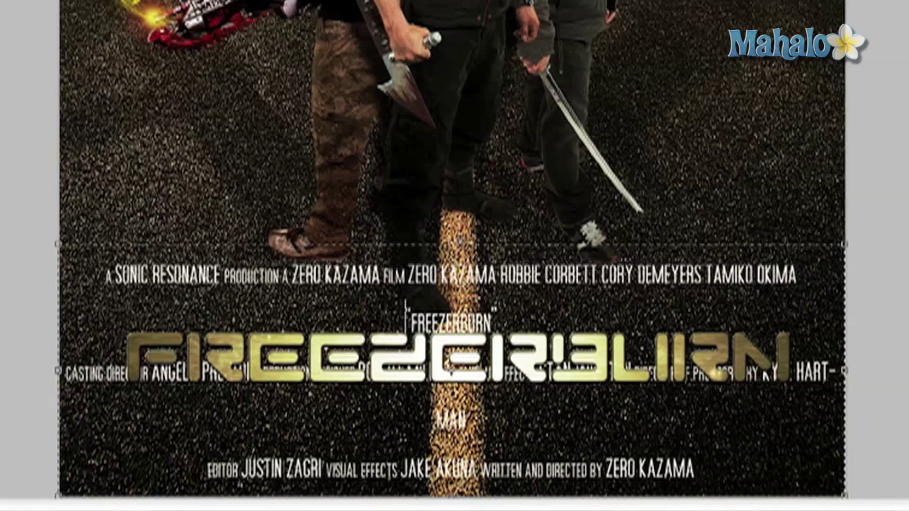
key(ctrl+Return)
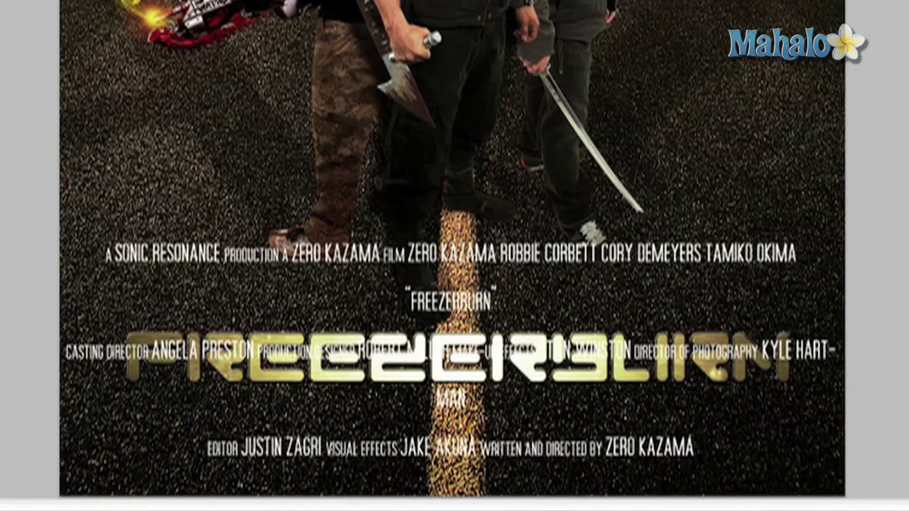